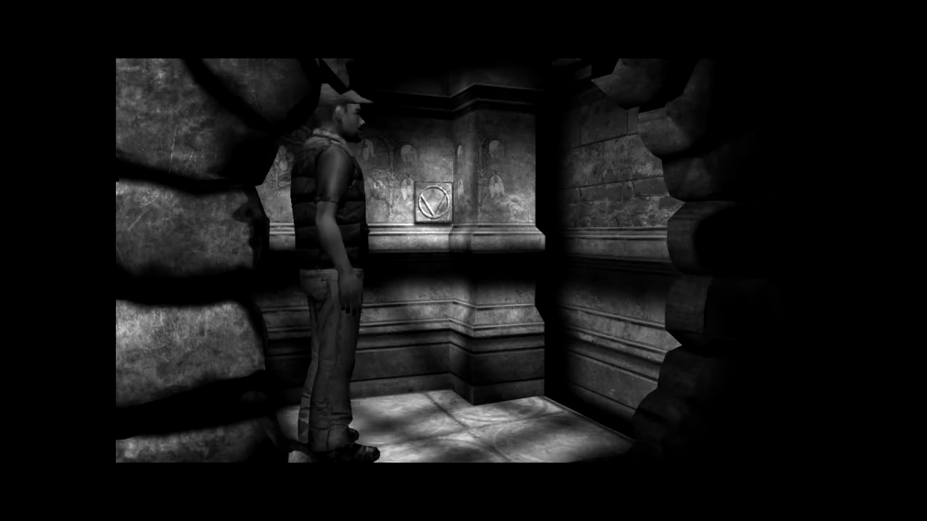
{"action": "left_click", "coordinate": [434, 201]}
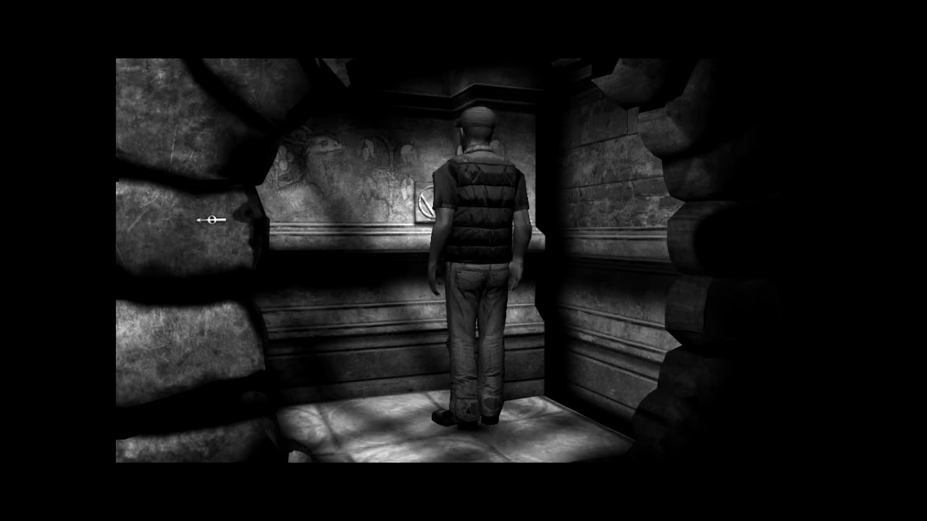
{"action": "left_click", "coordinate": [138, 204]}
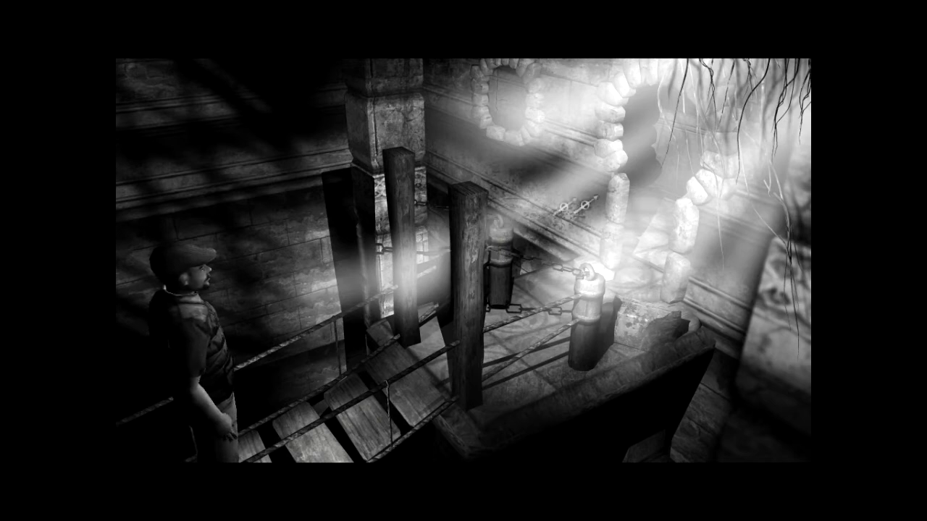
{"action": "left_click", "coordinate": [616, 203]}
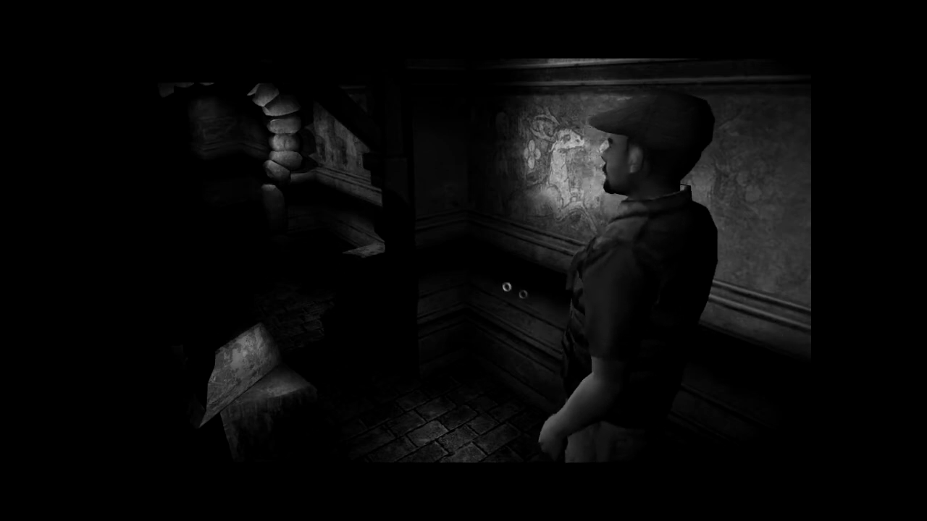
{"action": "left_click", "coordinate": [267, 161]}
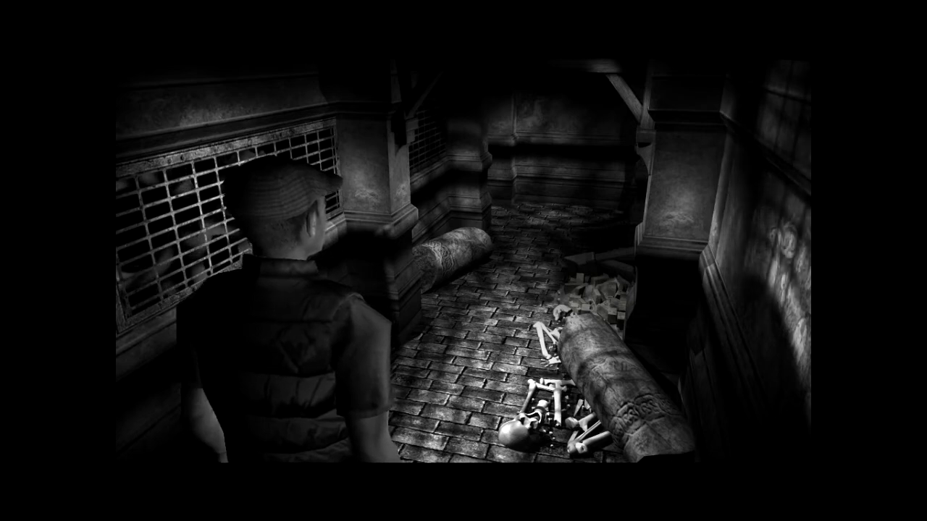
{"action": "key", "text": "Up"}
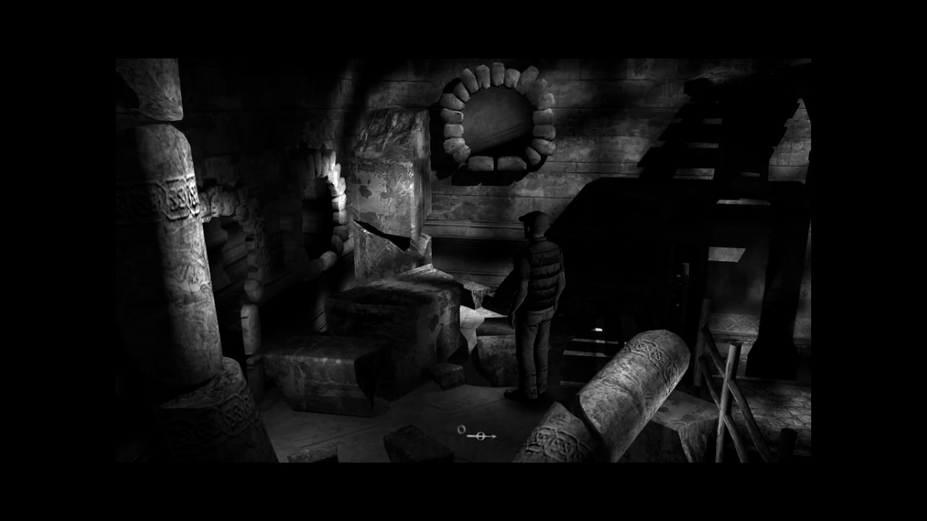
{"action": "left_click", "coordinate": [663, 358]}
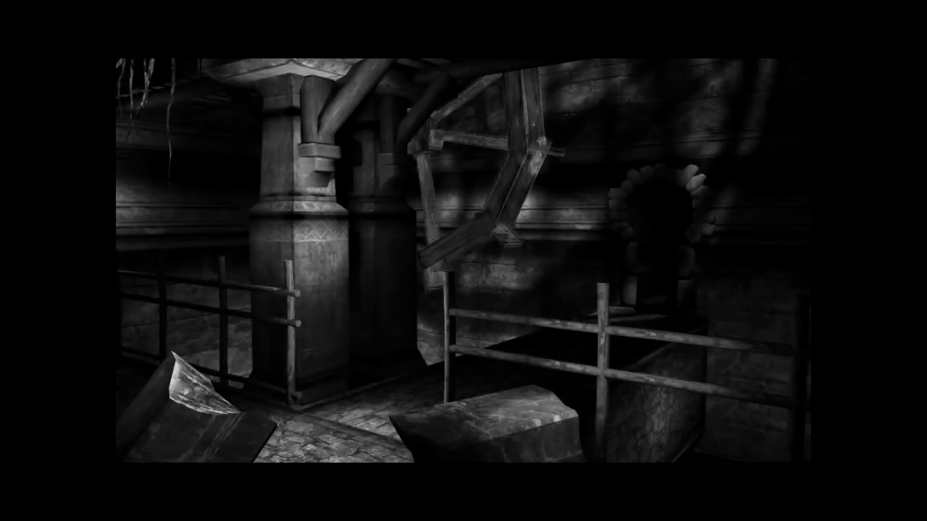
{"action": "left_click", "coordinate": [692, 353]}
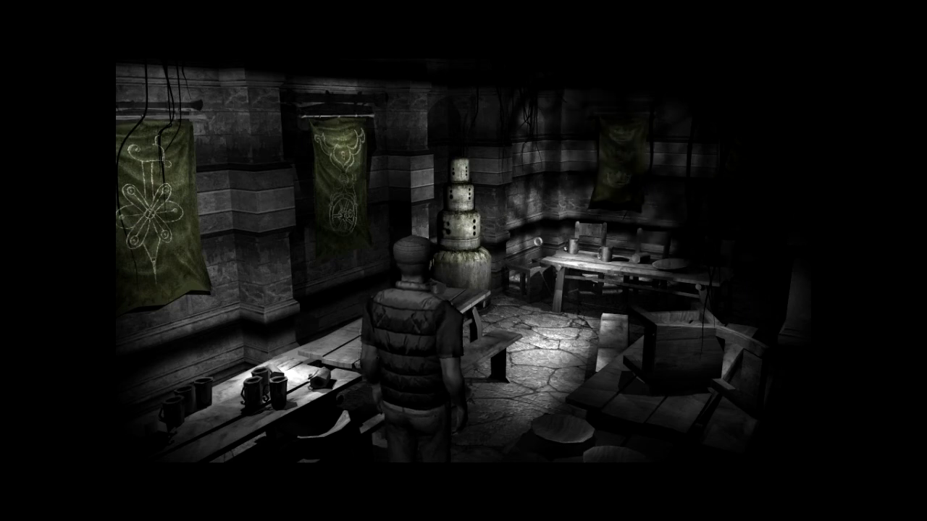
{"action": "left_click", "coordinate": [457, 232]}
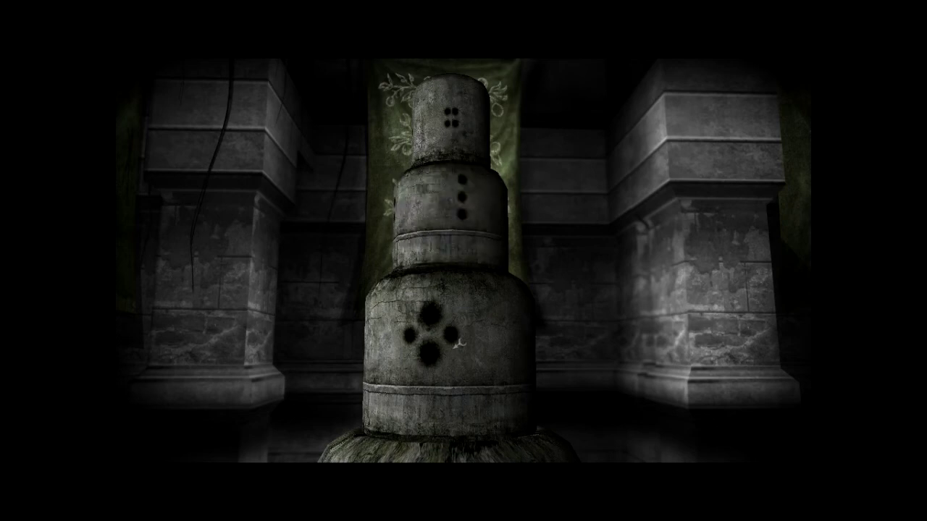
{"action": "left_click", "coordinate": [459, 346]}
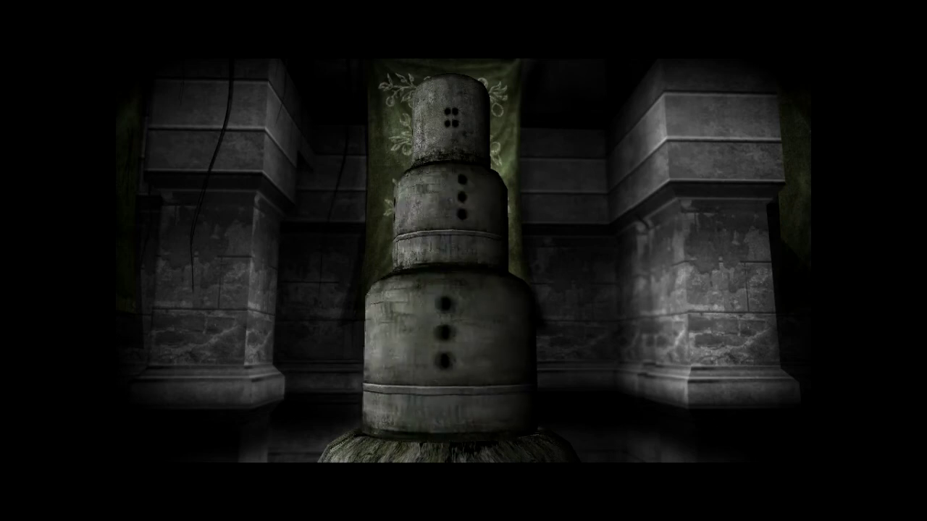
{"action": "left_click", "coordinate": [459, 356]}
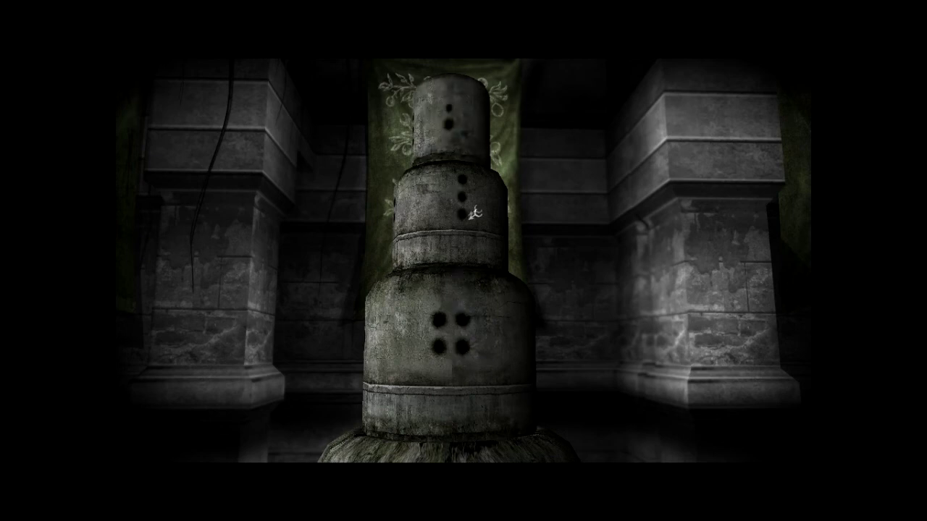
{"action": "left_click", "coordinate": [459, 320]}
{"action": "left_click", "coordinate": [453, 351]}
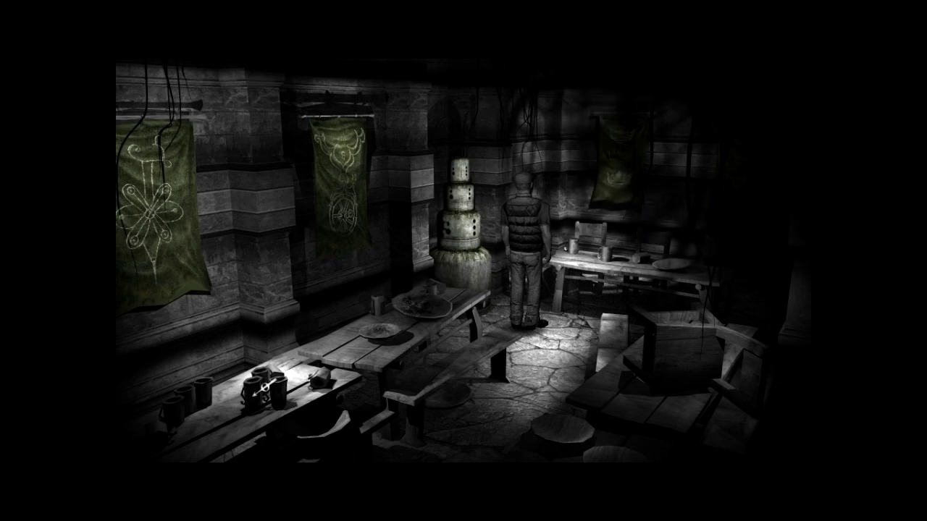
{"action": "left_click", "coordinate": [451, 174]}
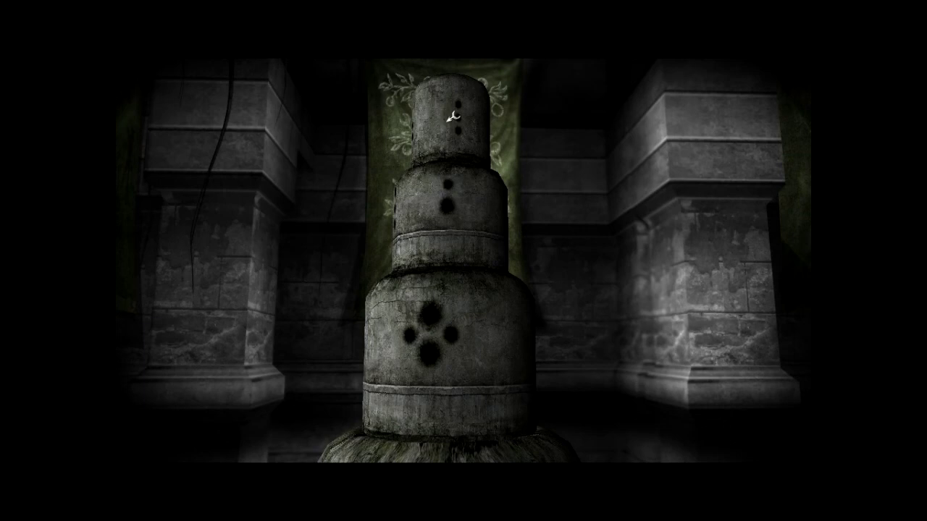
{"action": "left_click", "coordinate": [480, 195]}
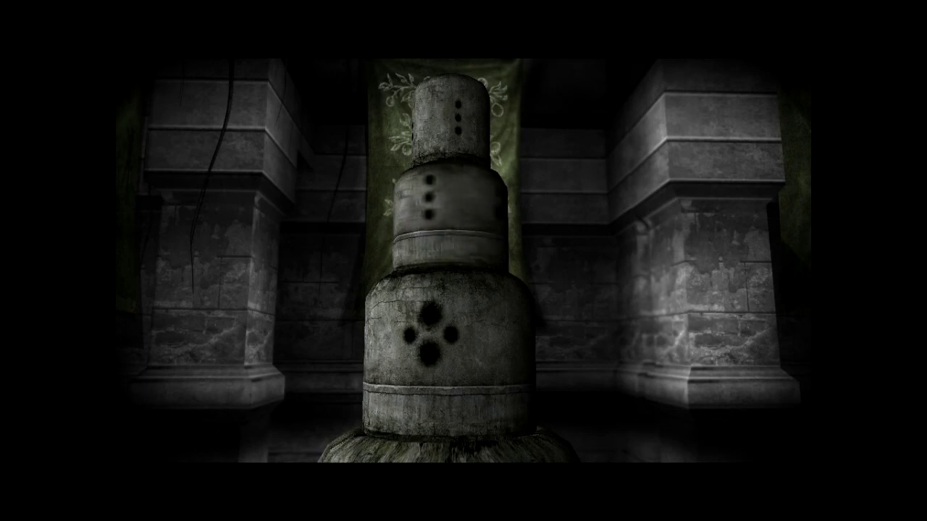
{"action": "left_click", "coordinate": [463, 312]}
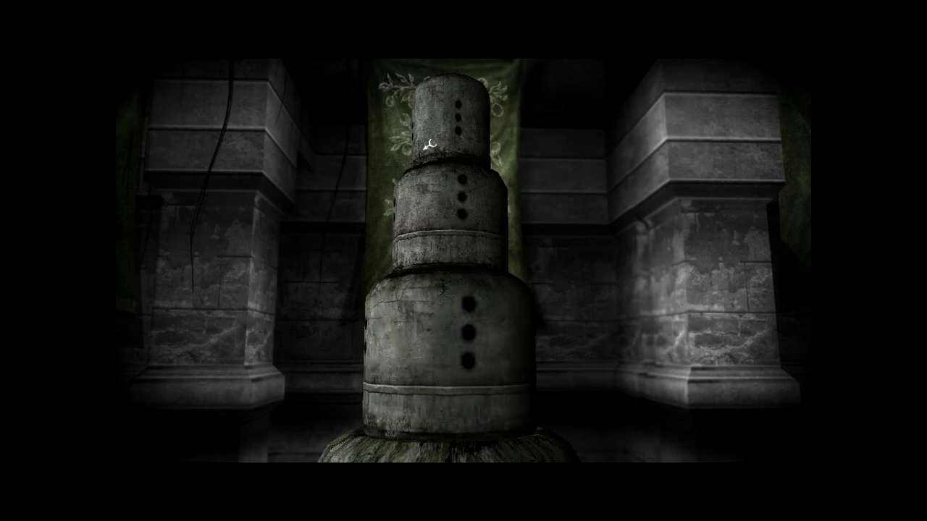
{"action": "left_click", "coordinate": [472, 192]}
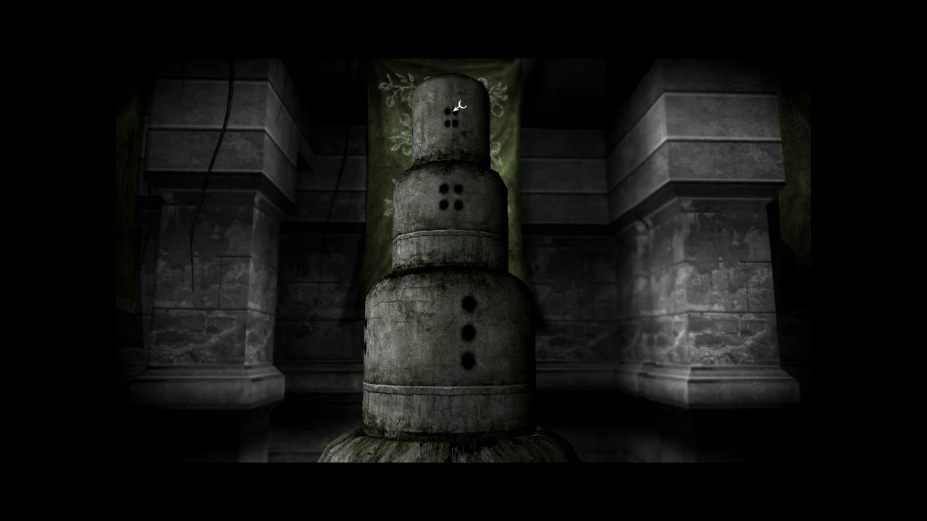
{"action": "left_click", "coordinate": [455, 301]}
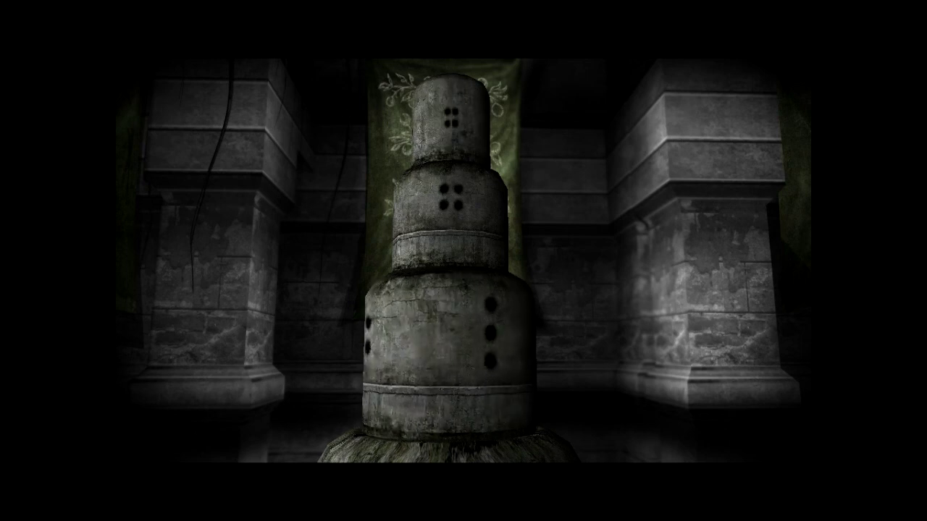
{"action": "left_click", "coordinate": [456, 301]}
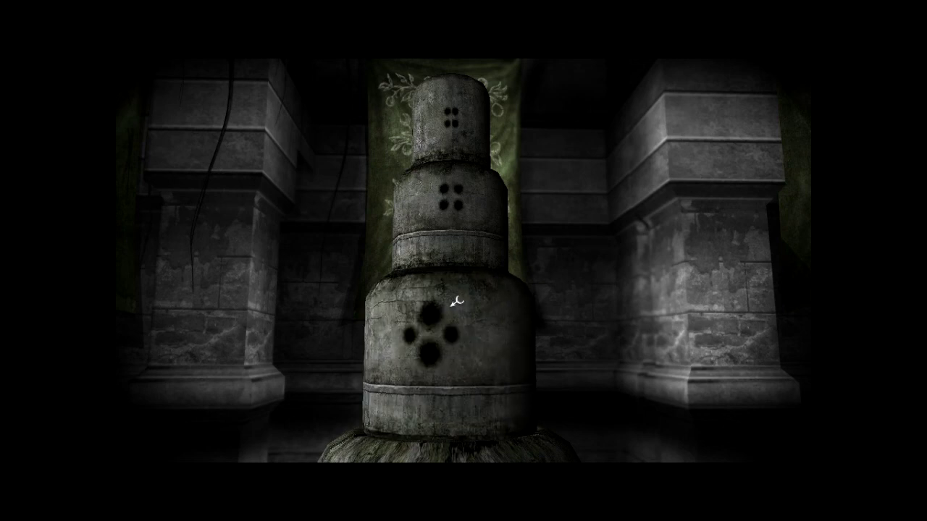
{"action": "left_click", "coordinate": [442, 209]}
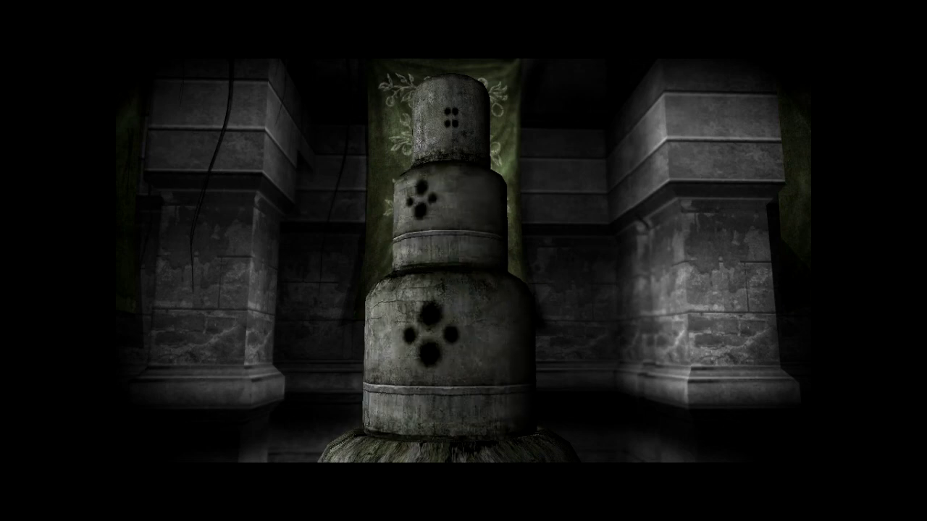
{"action": "left_click", "coordinate": [442, 109]}
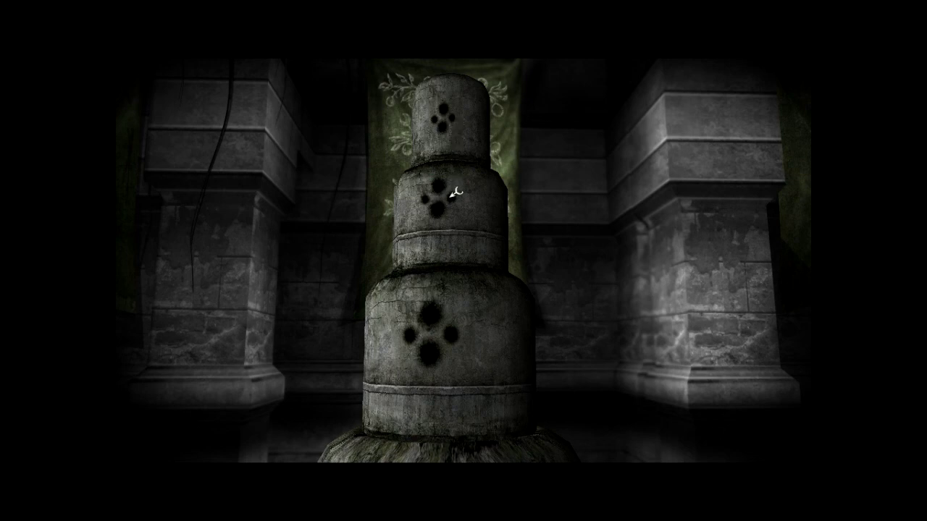
{"action": "left_click", "coordinate": [446, 122]}
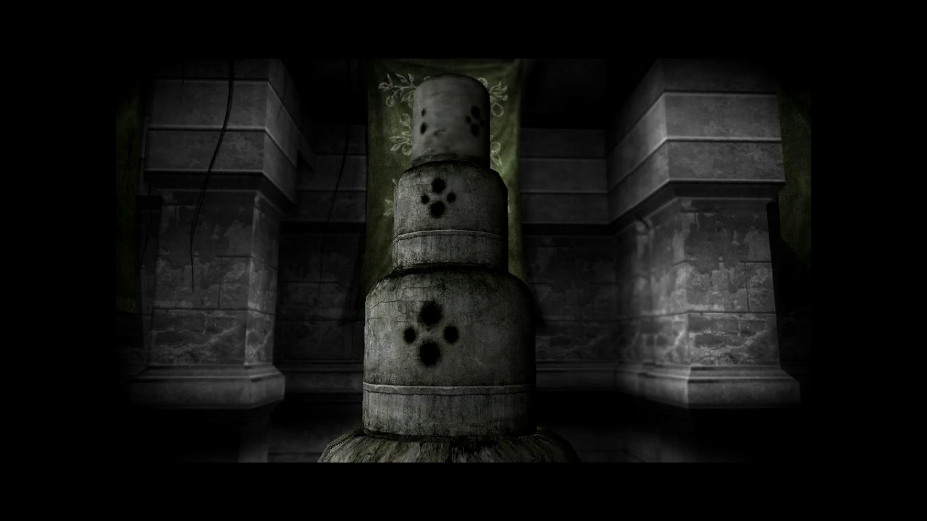
{"action": "left_click", "coordinate": [447, 113]}
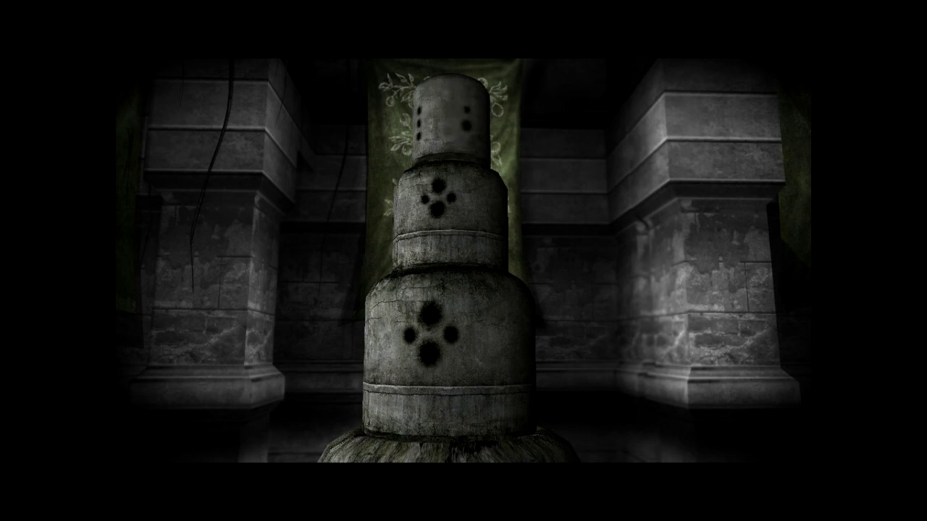
{"action": "left_click", "coordinate": [458, 146]}
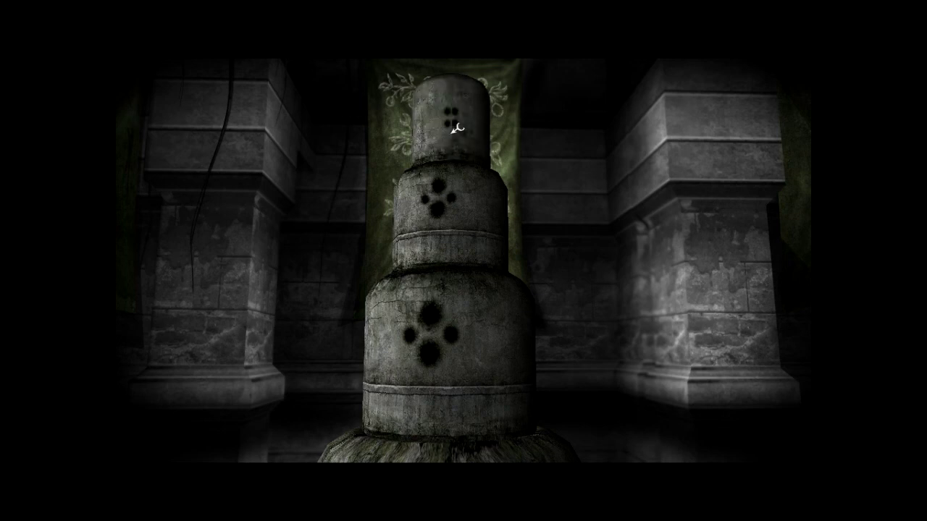
{"action": "left_click", "coordinate": [459, 186]}
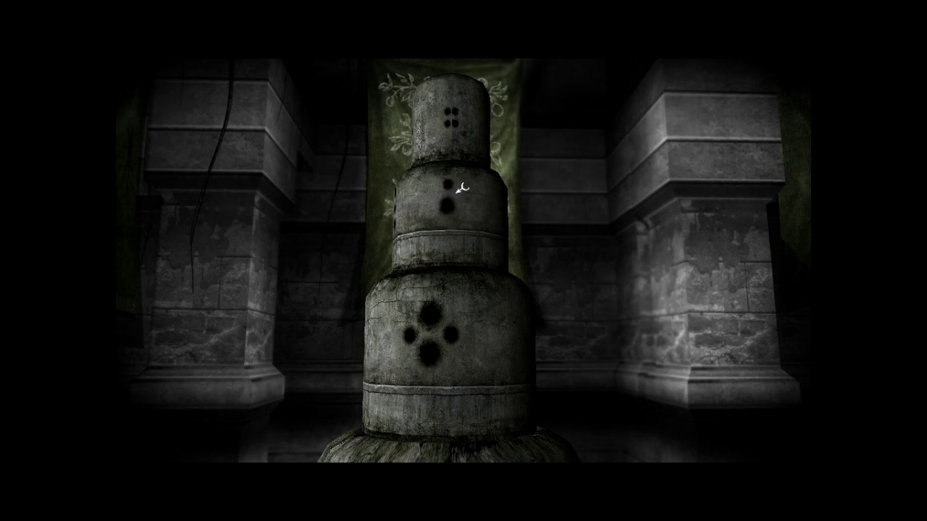